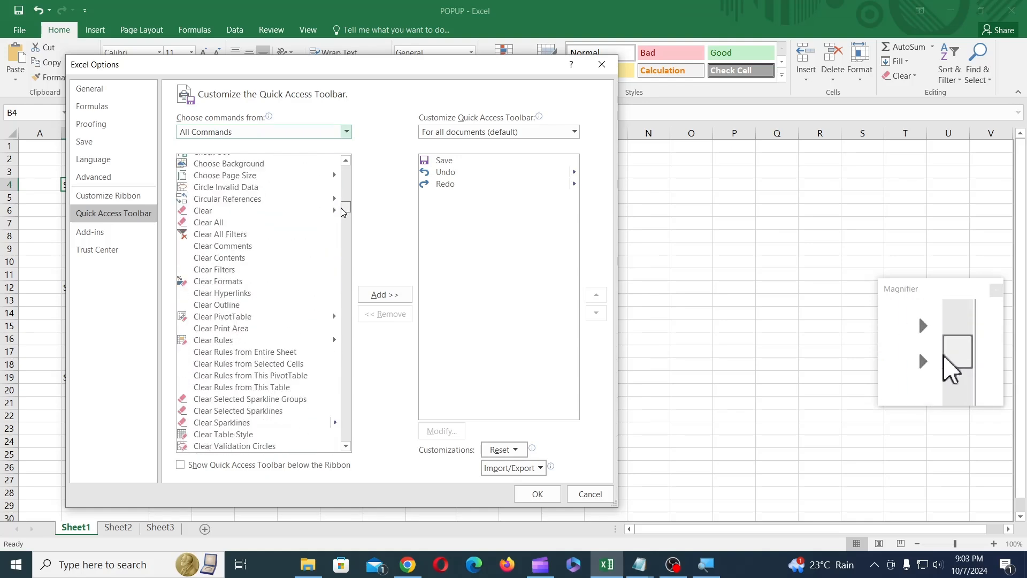
# Add the Change Shape command to the Quick Access Toolbar for all documents and apply the options.
pyautogui.scroll(6, 293, 232)
pyautogui.scroll(4, 293, 233)
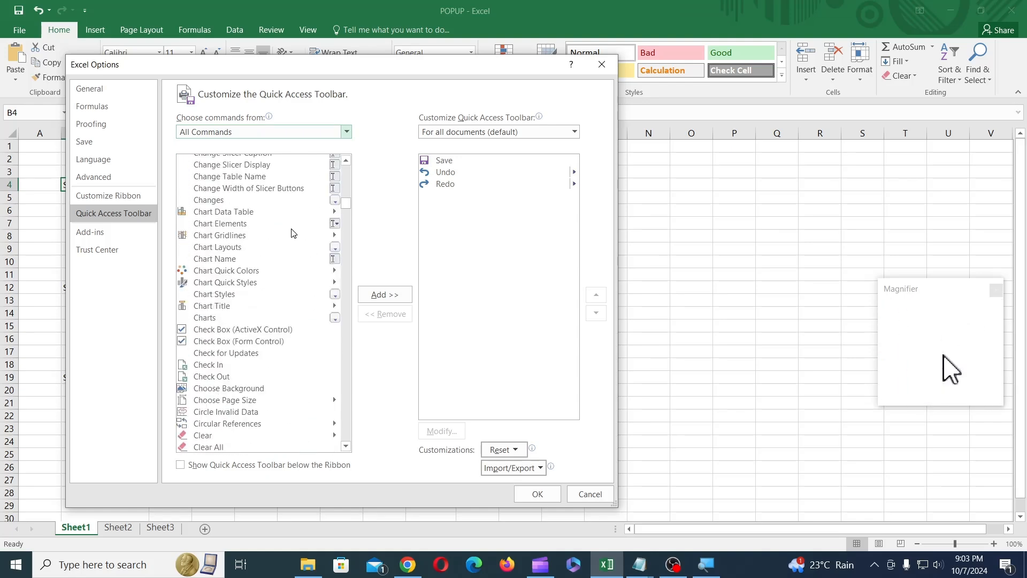
pyautogui.click(225, 239)
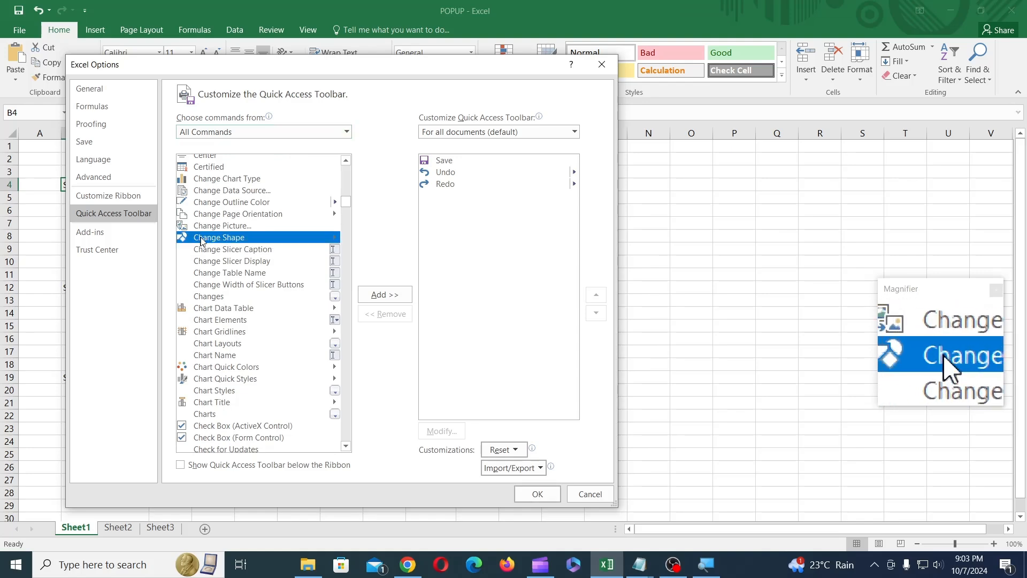
pyautogui.click(401, 301)
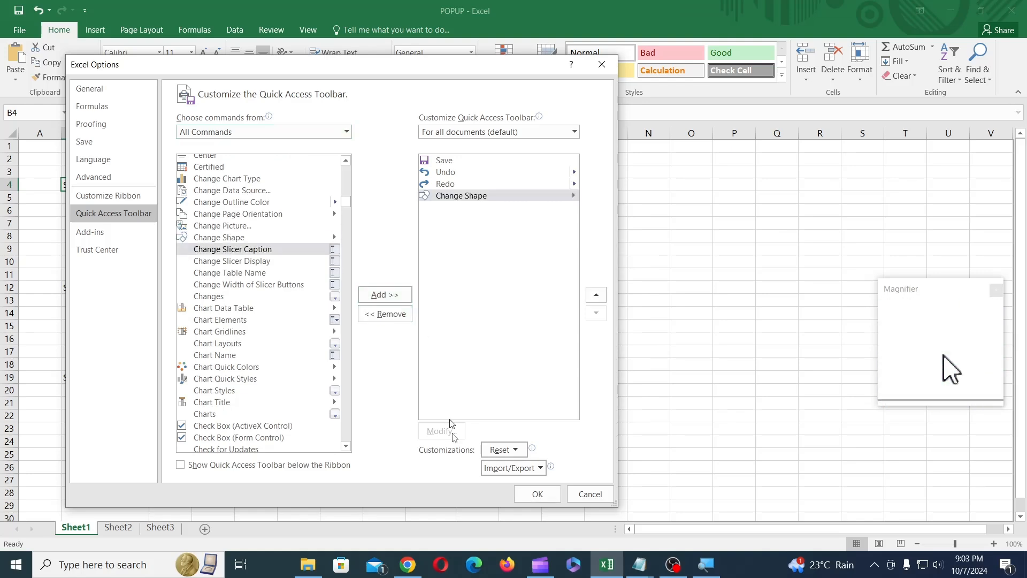
pyautogui.click(535, 492)
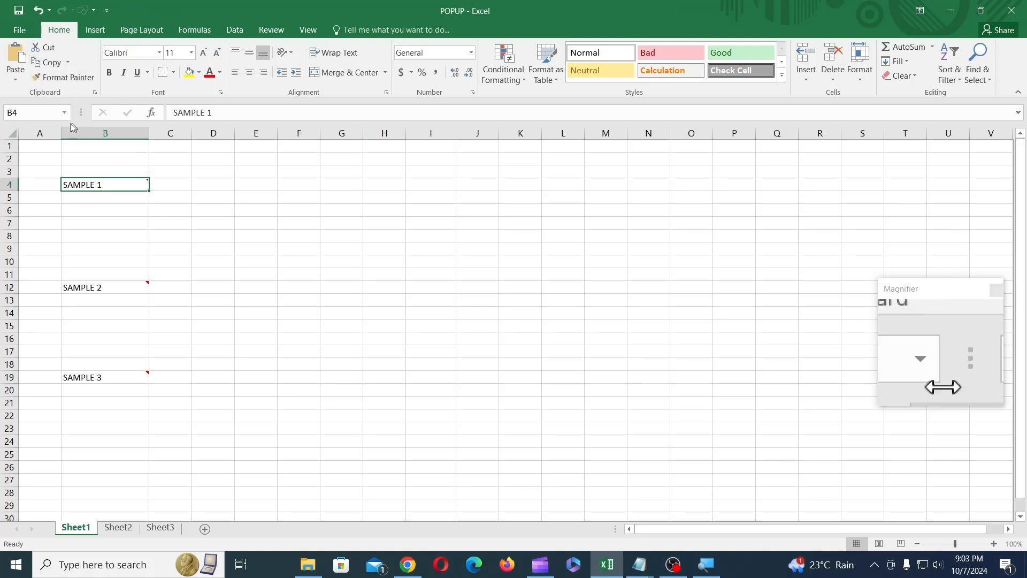
# Place the Quick Access Toolbar below the ribbon and return it above the ribbon.
pyautogui.click(108, 11)
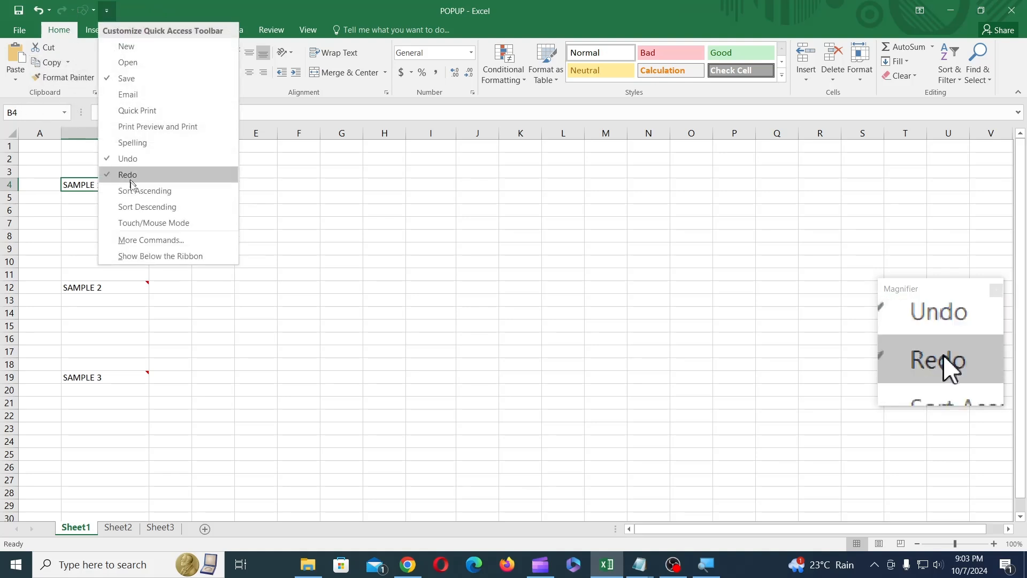
pyautogui.click(181, 258)
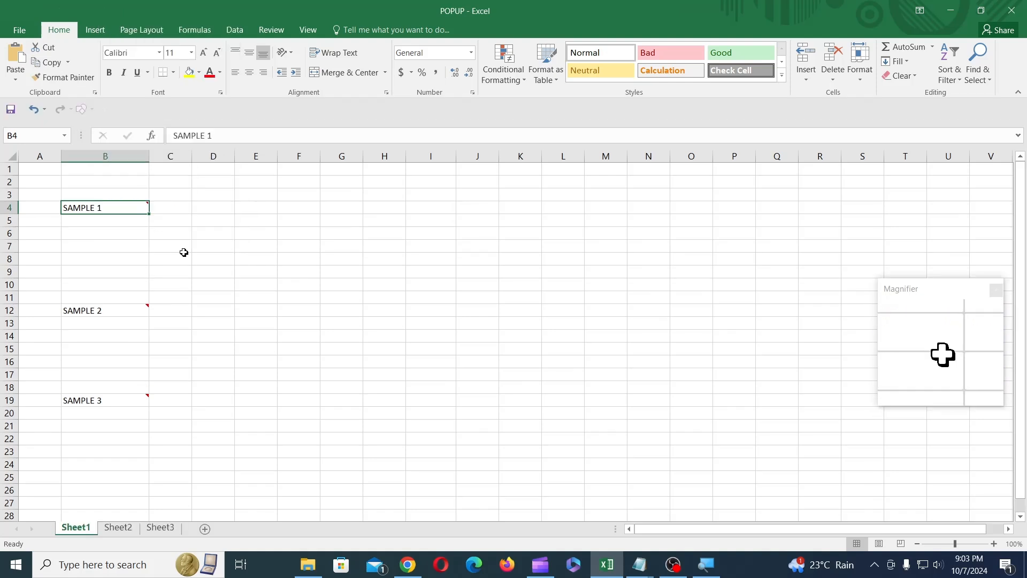
pyautogui.click(104, 109)
pyautogui.click(155, 355)
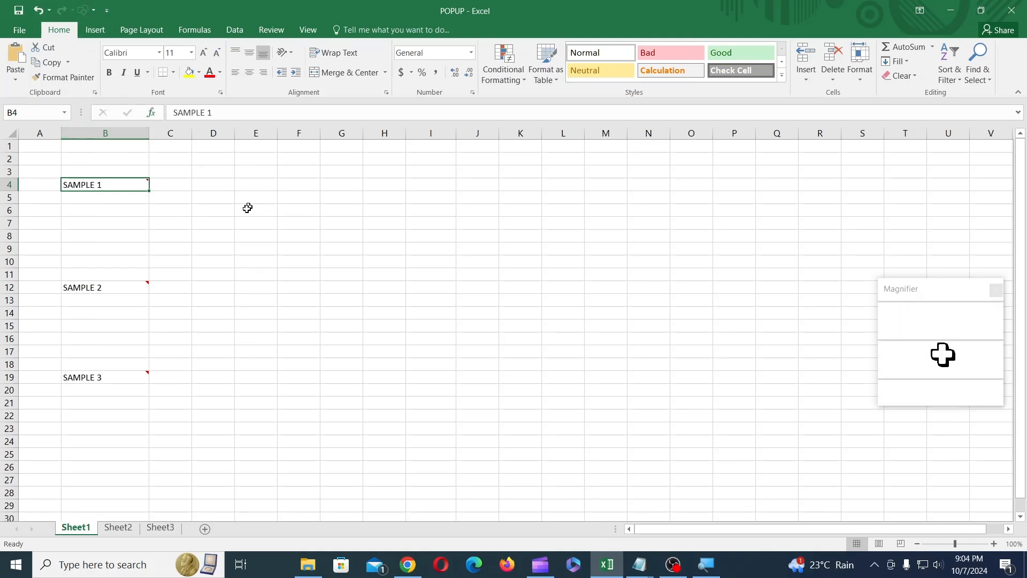
# Insert a comment with the text "MOUSE HOVER" on the Sample 4 cell B6 of Sheet2.
pyautogui.click(119, 528)
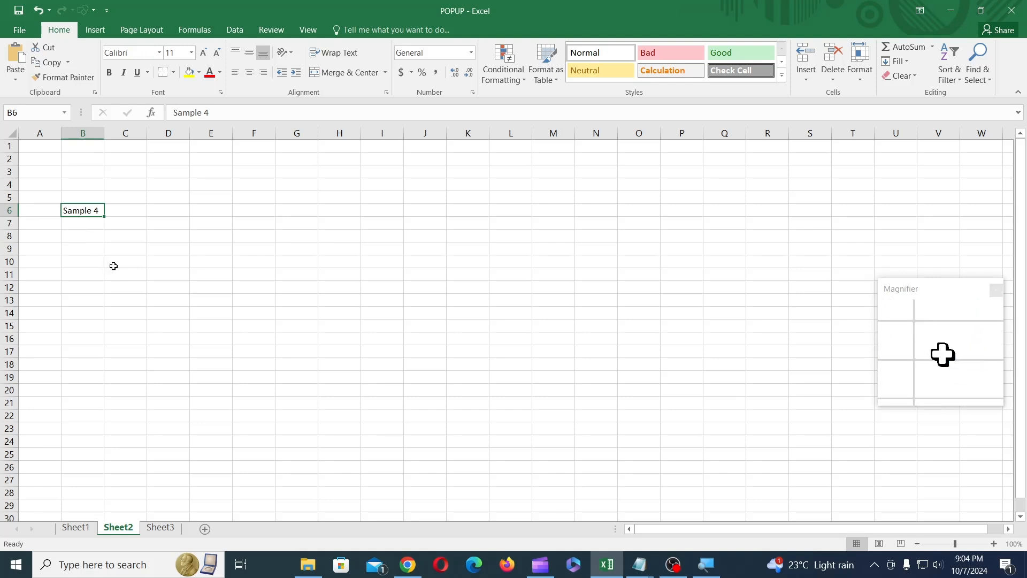
pyautogui.click(276, 29)
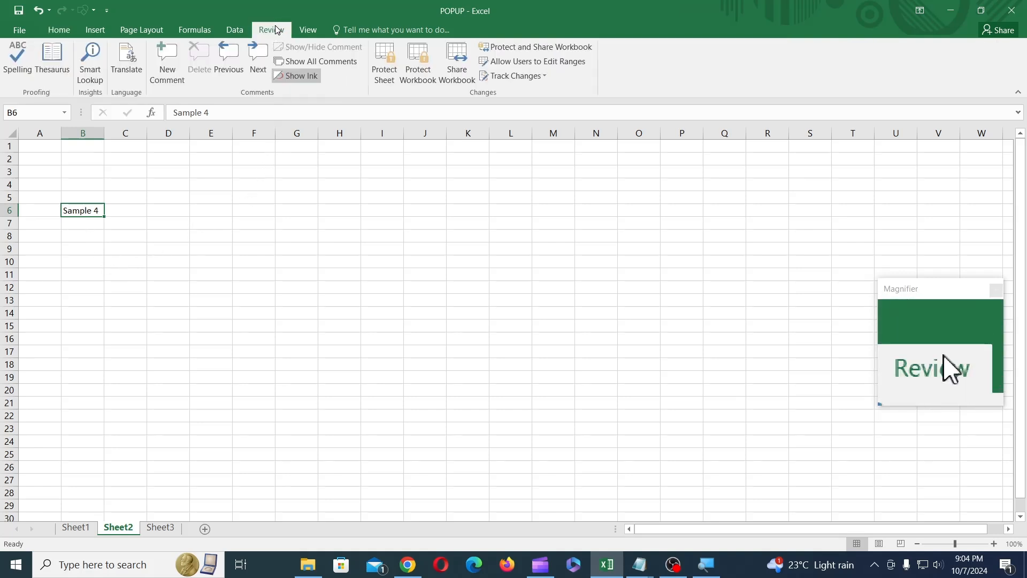
pyautogui.click(174, 64)
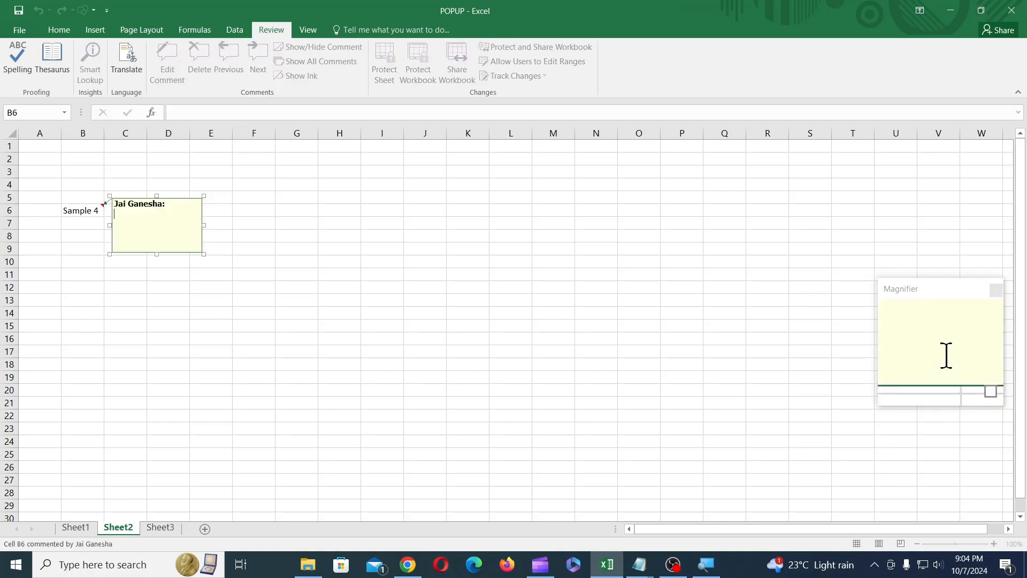
pyautogui.write('MOUSE HOVER')
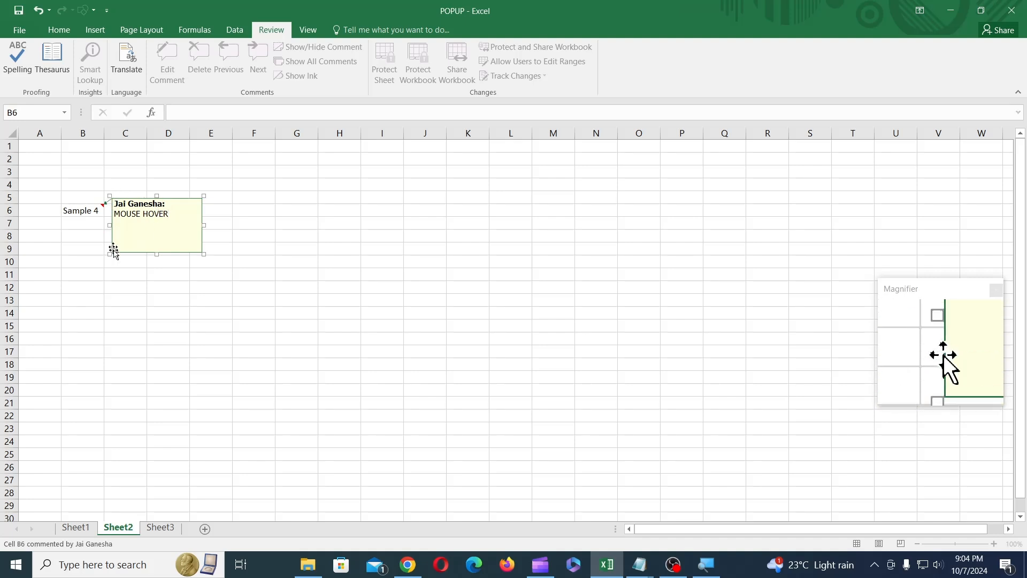
# Select the B6 comment box as an object and change its shape to the Flowchart diamond.
pyautogui.click(201, 211)
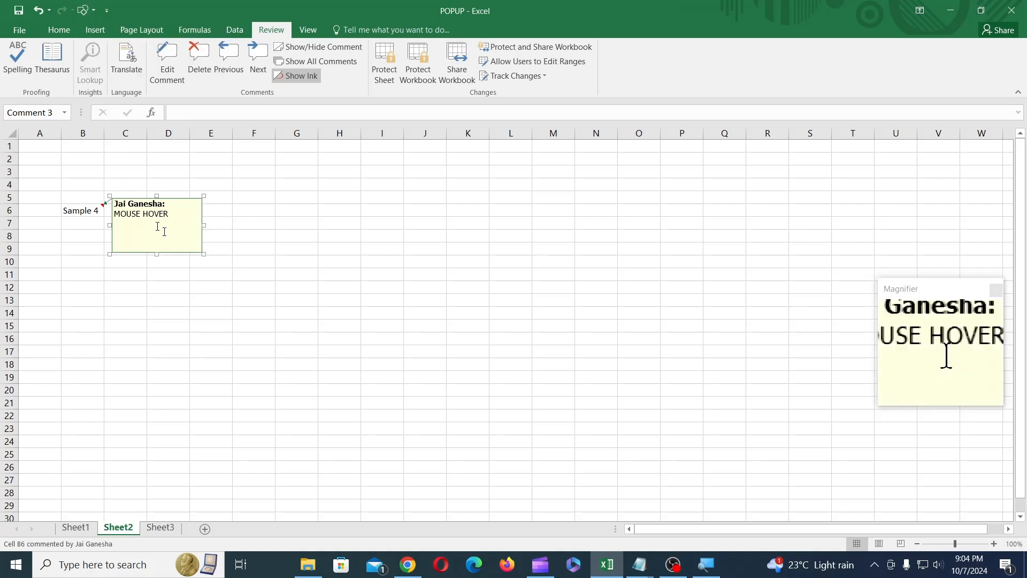
pyautogui.click(176, 213)
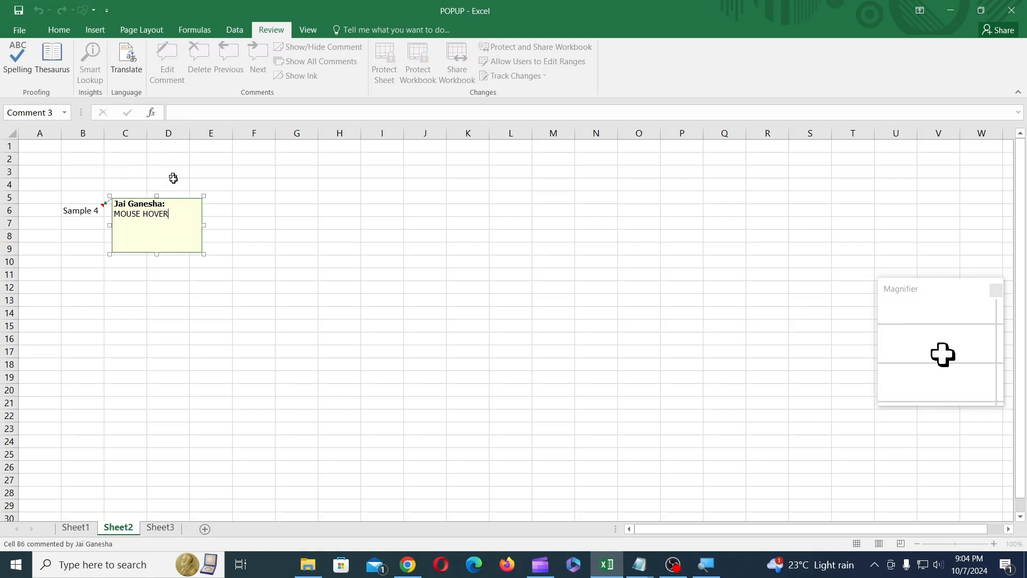
pyautogui.click(203, 211)
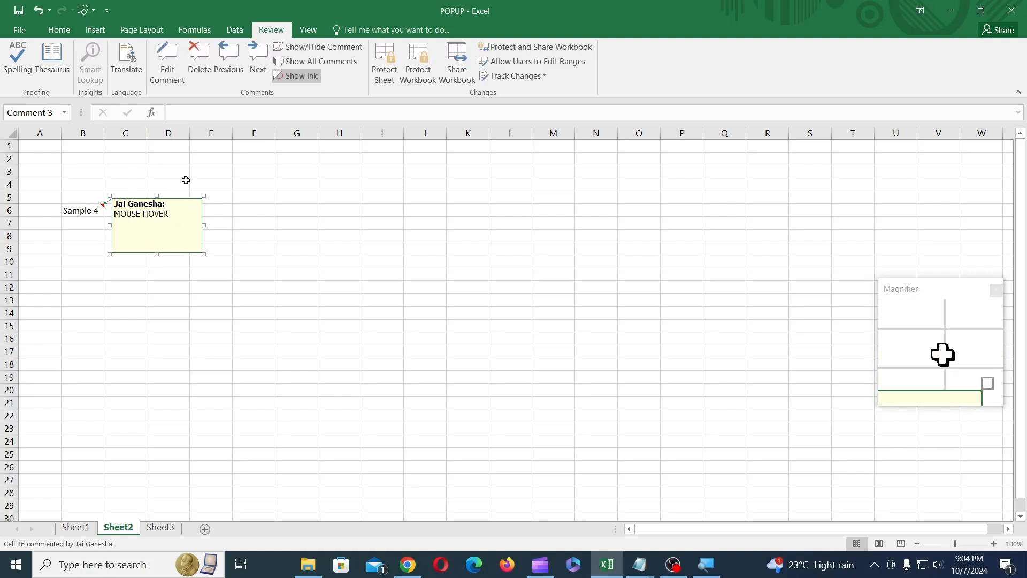
pyautogui.click(94, 18)
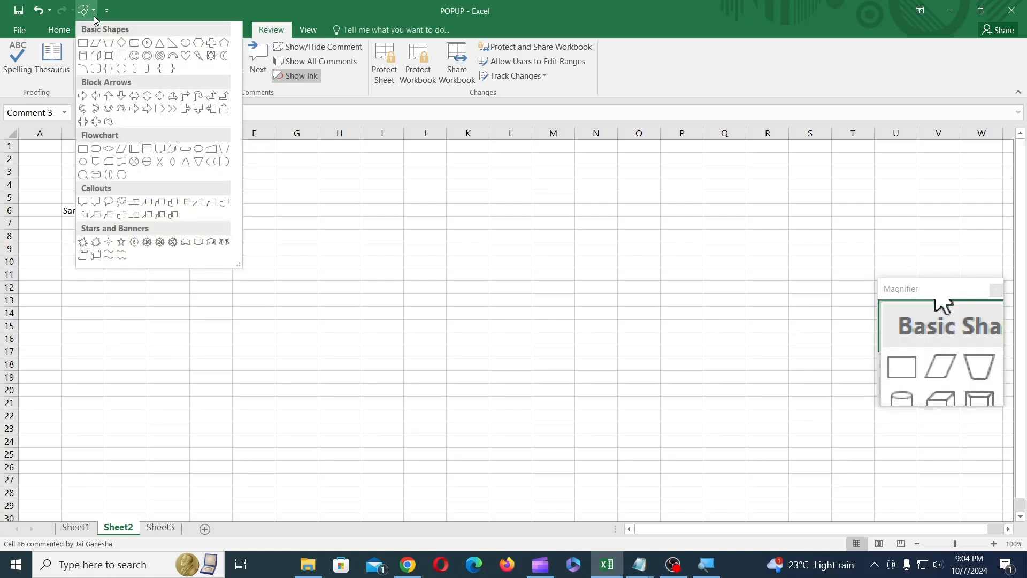
pyautogui.click(109, 150)
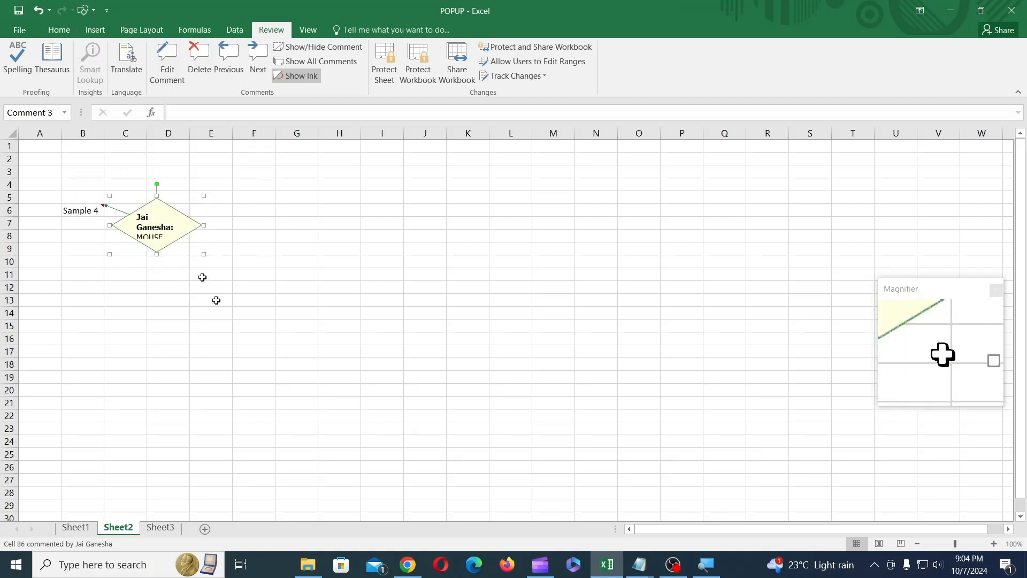
# Change the B6 comment to the wavy Flowchart shape and enlarge it to reach about column E, row 11.
pyautogui.click(95, 11)
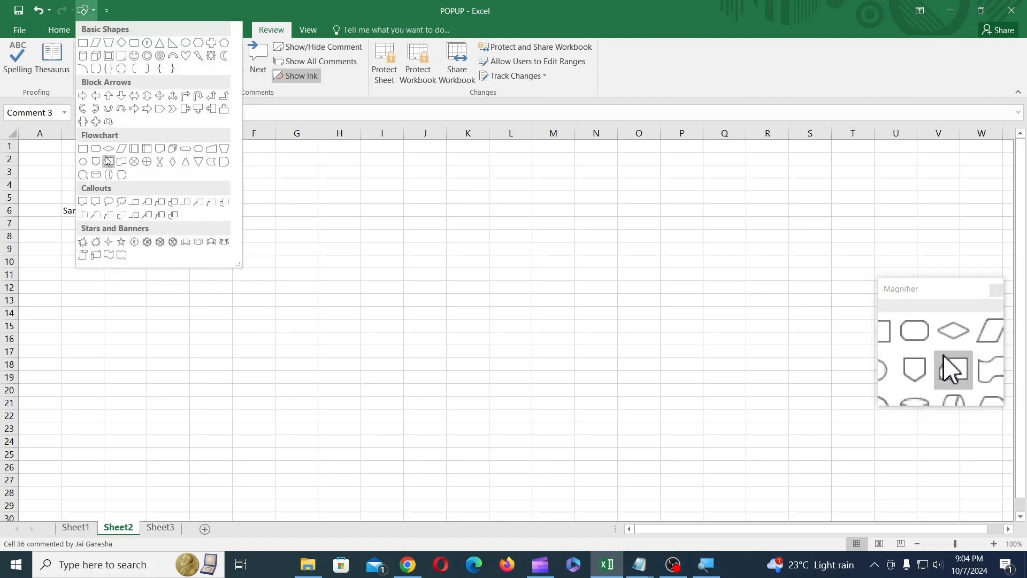
pyautogui.click(122, 162)
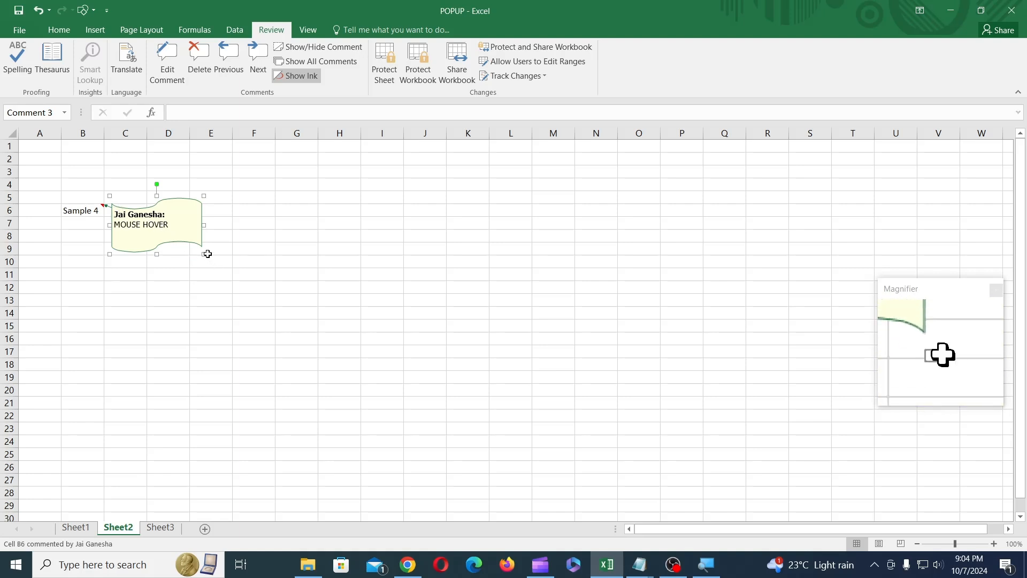
pyautogui.moveTo(204, 254); pyautogui.dragTo(230, 278)
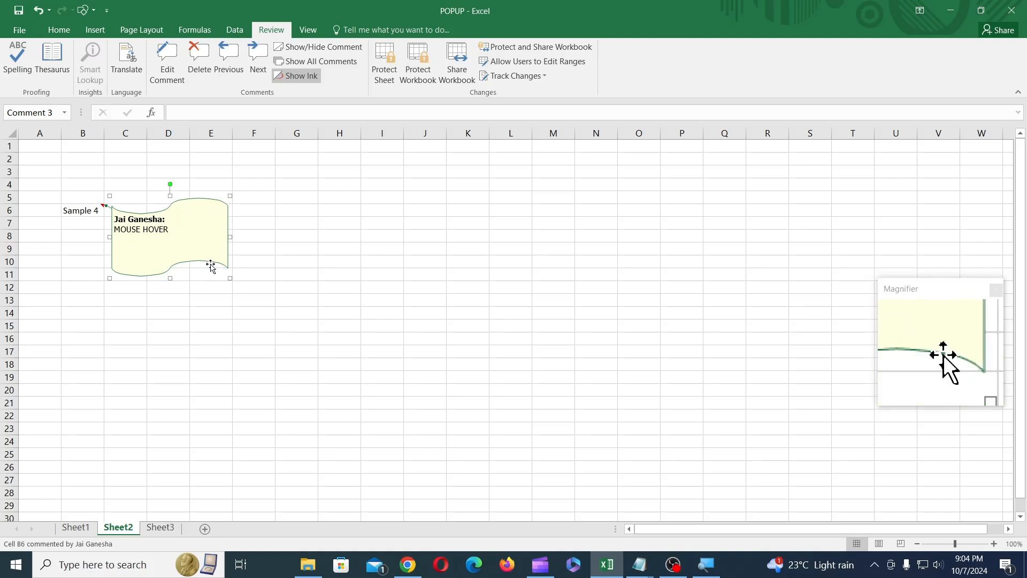
# Open the formatting settings of the B6 comment and set its fill color to turquoise.
pyautogui.rightClick(228, 224)
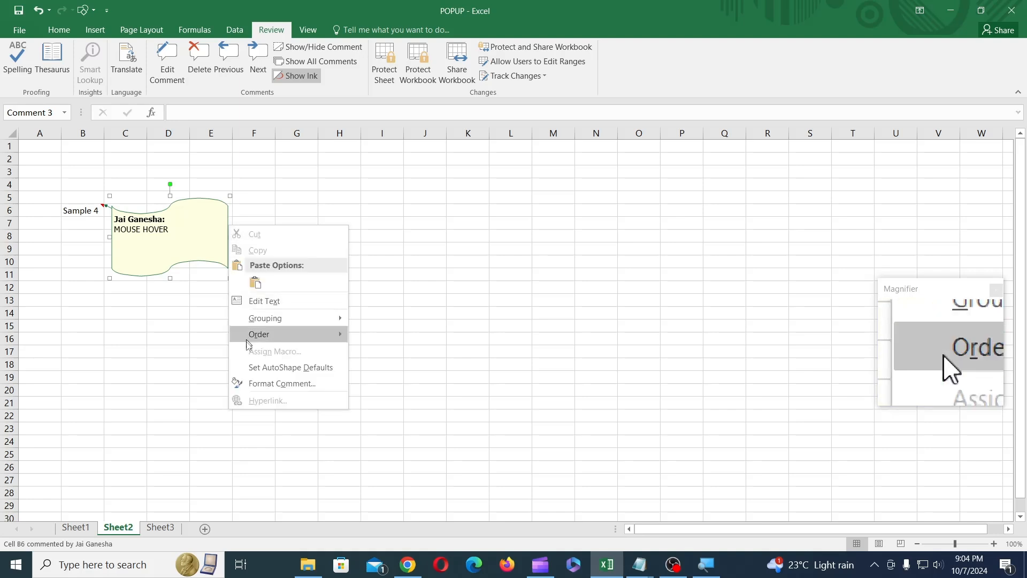
pyautogui.click(307, 385)
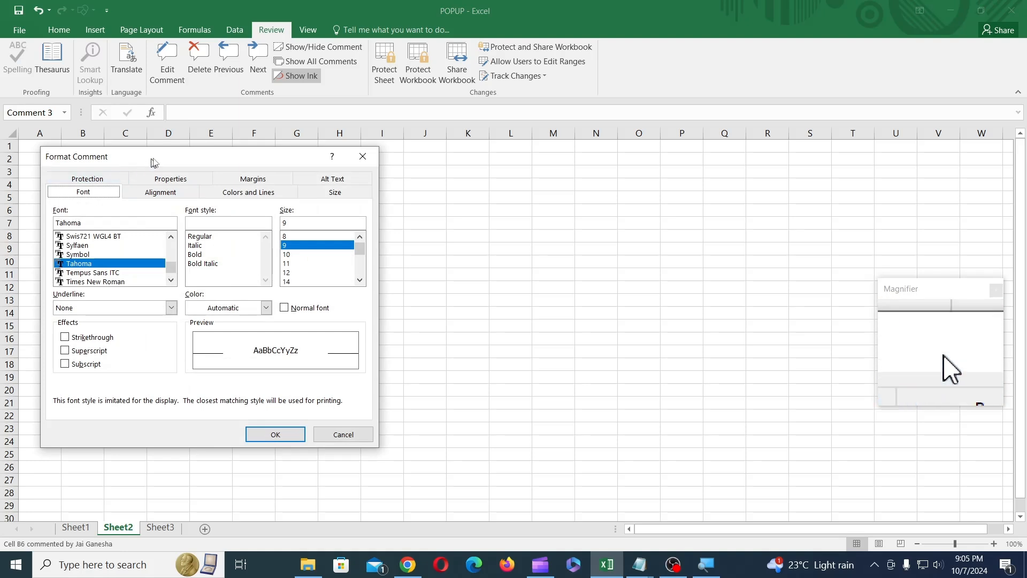
pyautogui.click(252, 197)
pyautogui.click(220, 227)
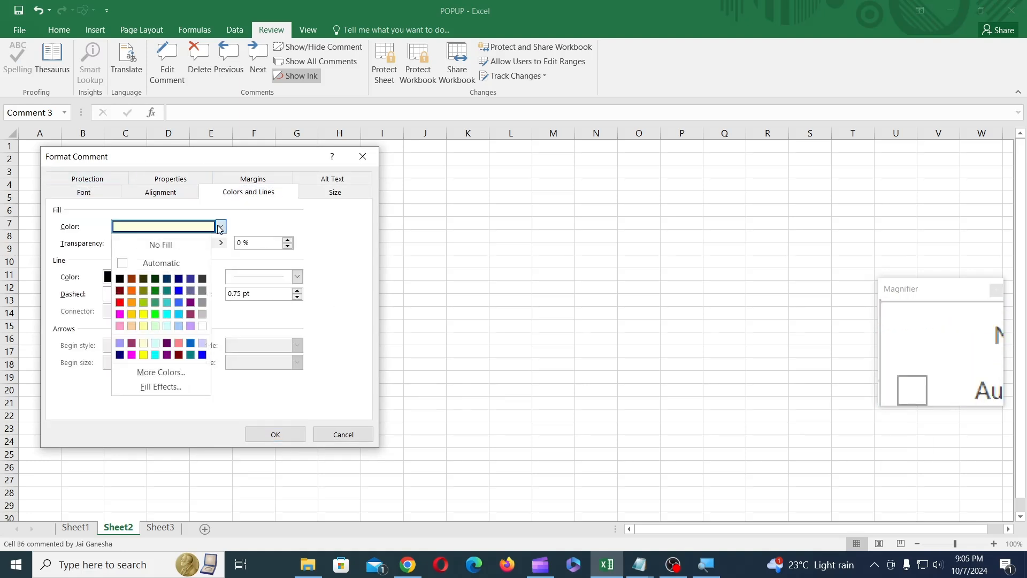
pyautogui.click(167, 313)
# Set the comment's font color to blue, apply the formatting and preview the pop-up on the Sample 4 cell.
pyautogui.click(114, 194)
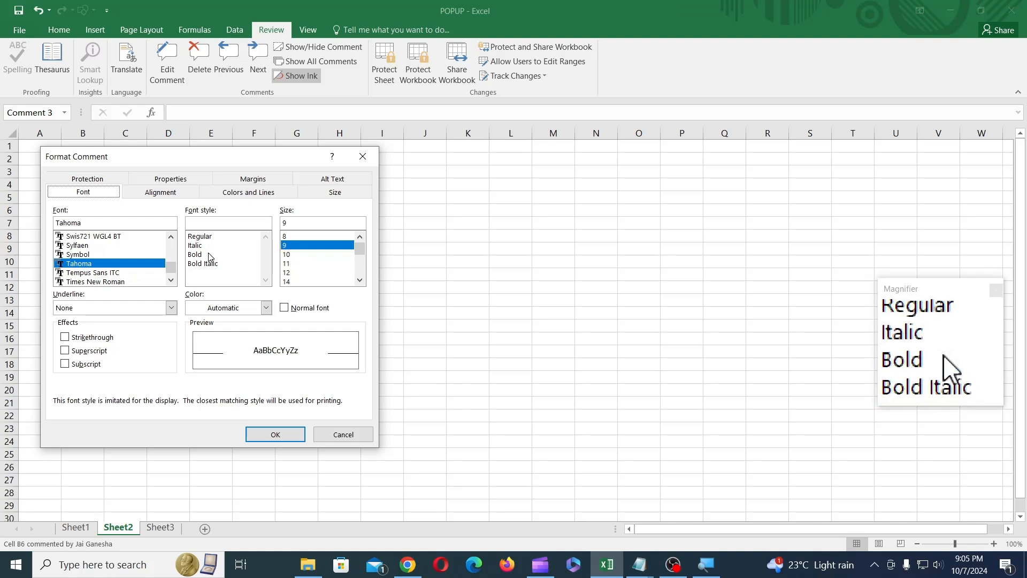
pyautogui.click(261, 314)
pyautogui.click(261, 315)
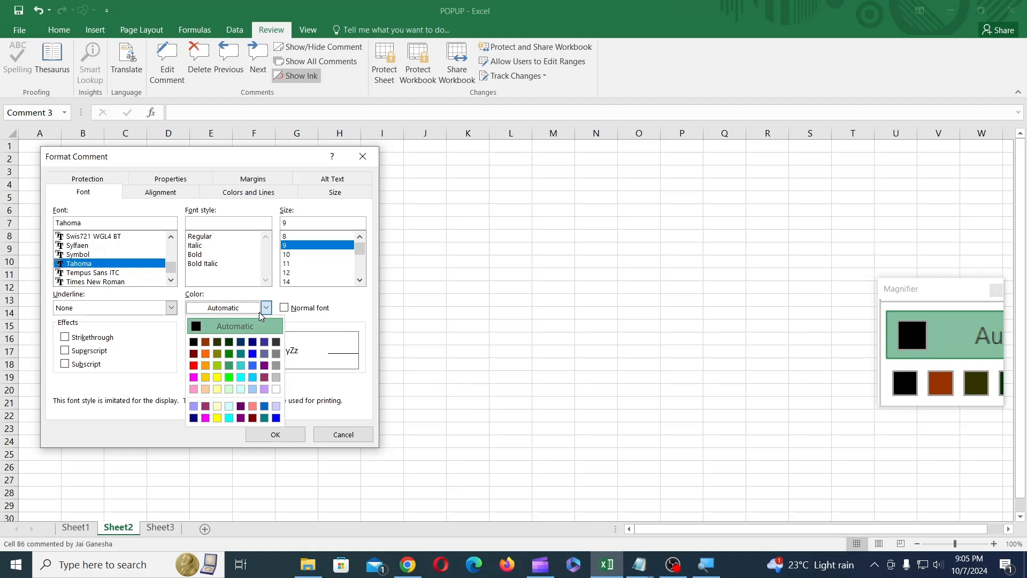
pyautogui.click(253, 353)
pyautogui.click(273, 436)
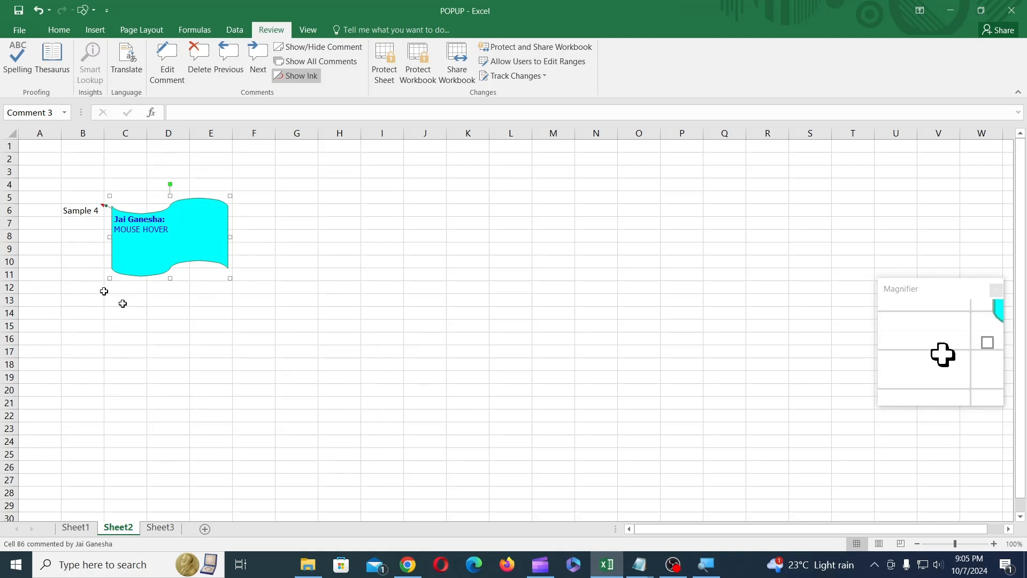
pyautogui.click(332, 279)
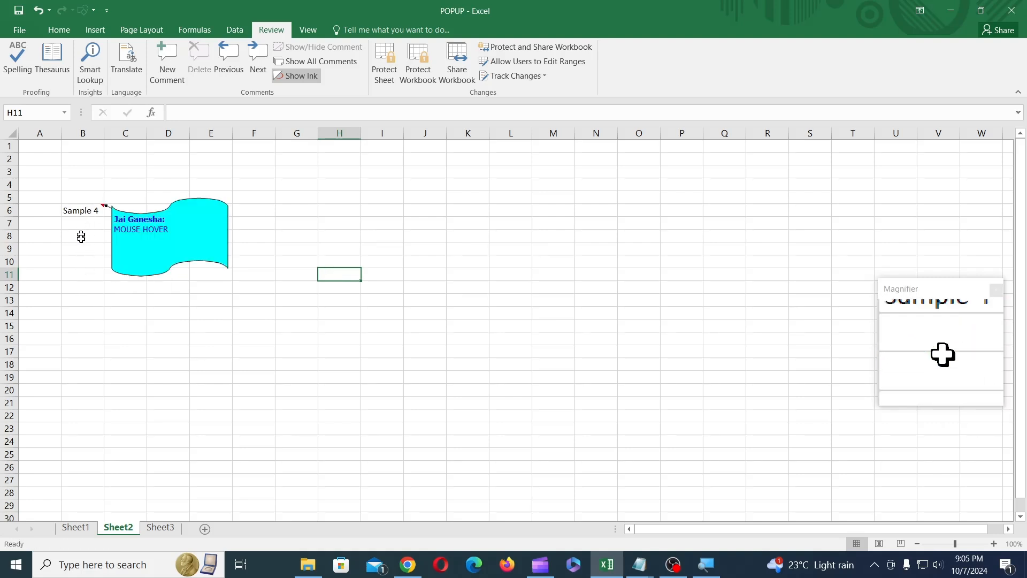
pyautogui.moveTo(88, 211)
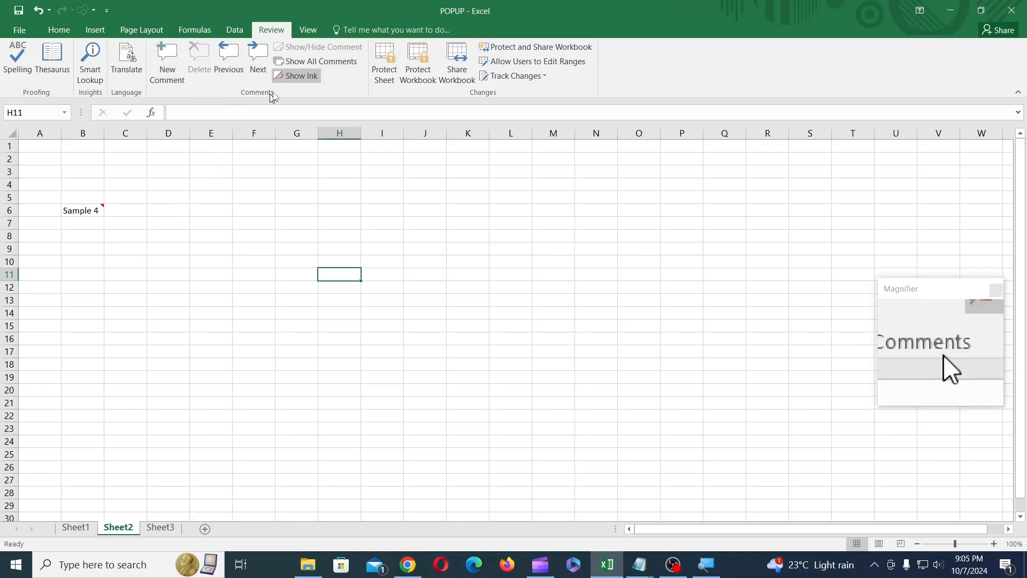
# Show all comments on Sheet1, hide them again and preview the pop-up on the SAMPLE 2 cell.
pyautogui.click(84, 535)
pyautogui.click(345, 63)
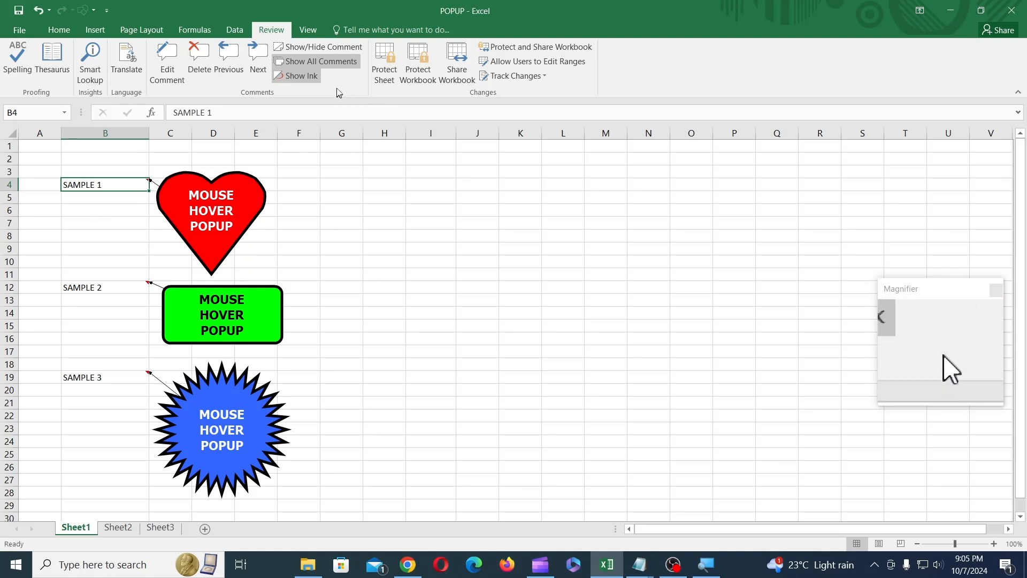
pyautogui.click(332, 67)
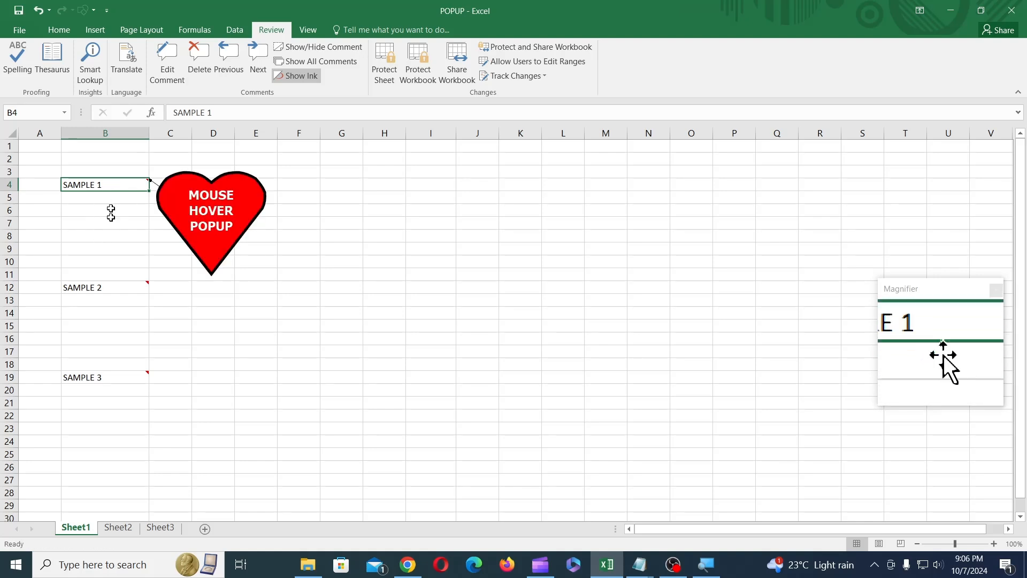
pyautogui.moveTo(107, 288)
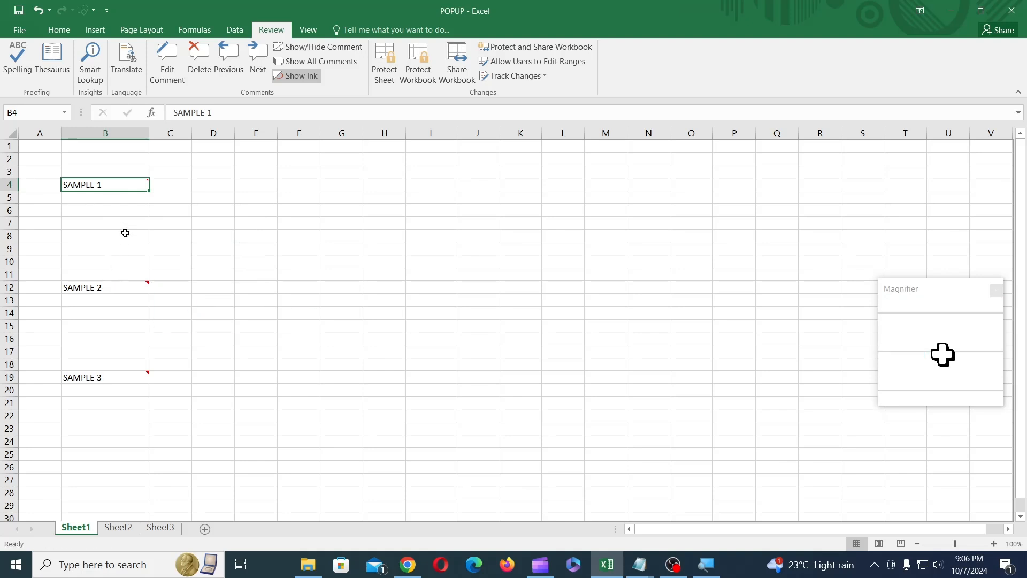
# Preview the SAMPLE 1 pop-up, then keep that comment displayed and hide it again.
pyautogui.moveTo(120, 193)
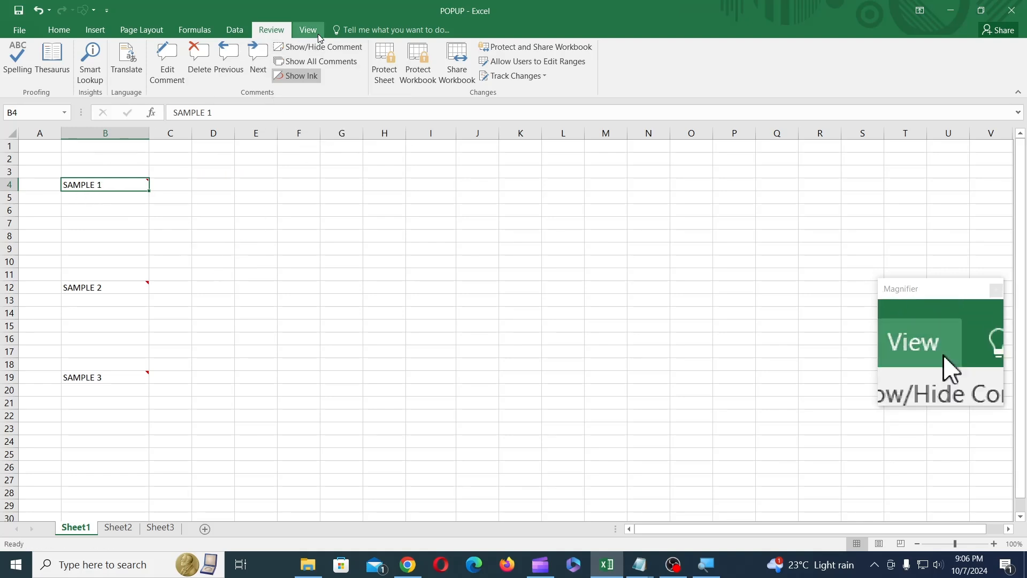
pyautogui.click(328, 50)
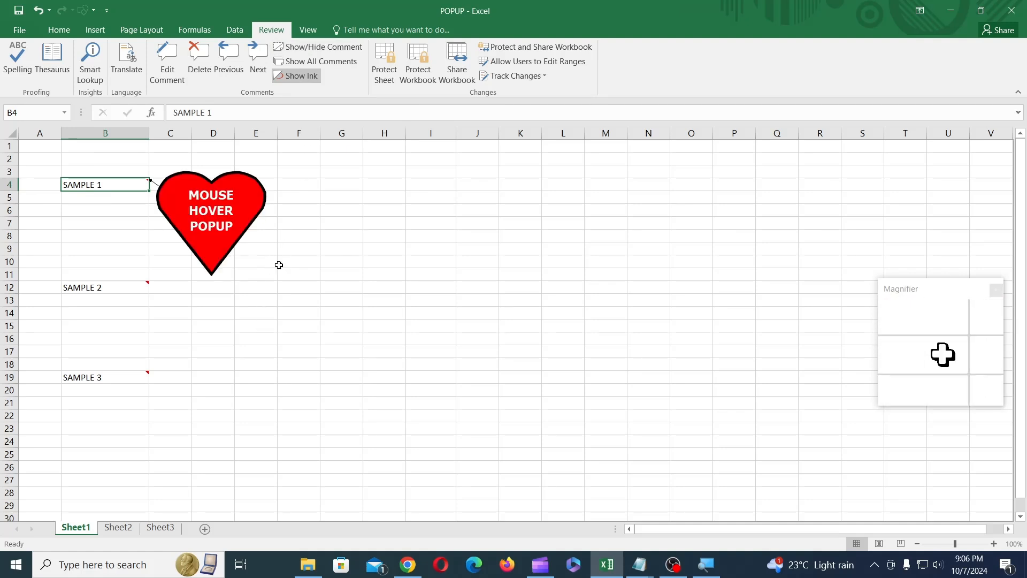
pyautogui.click(321, 48)
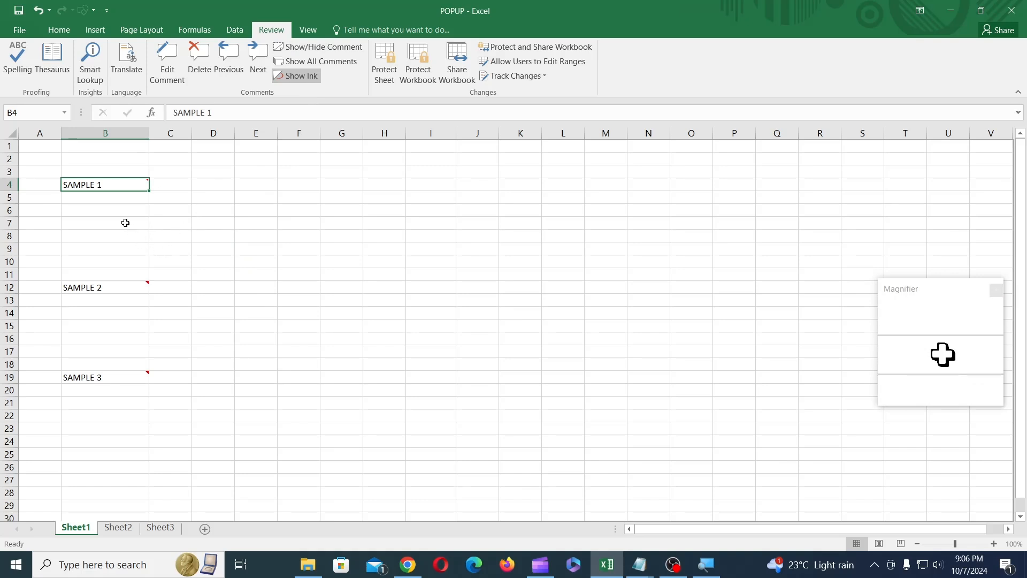
# Open the SAMPLE 2 comment for editing, try the folded corner shape, and change it to the flowchart sequential access storage shape.
pyautogui.click(97, 285)
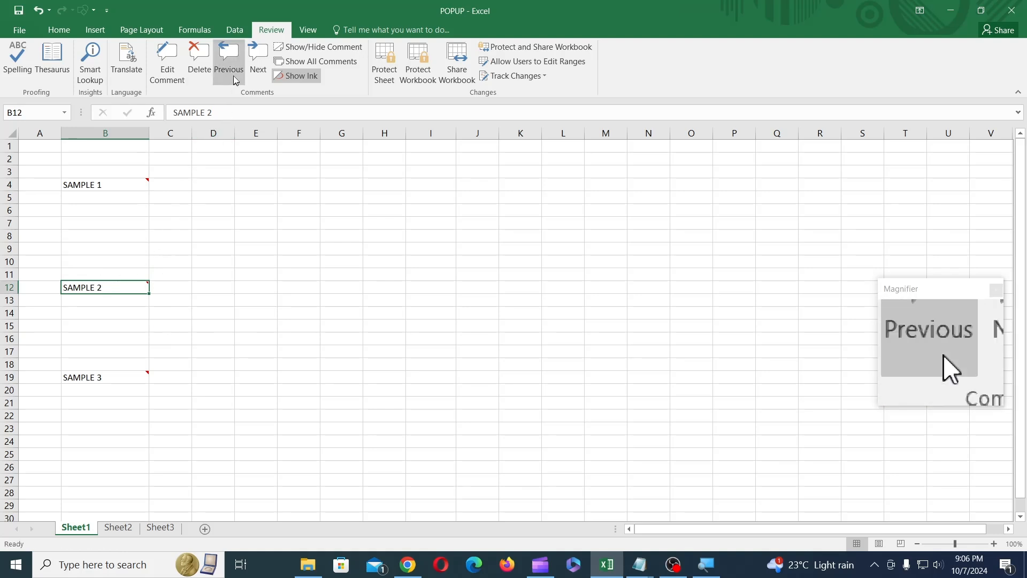
pyautogui.click(174, 74)
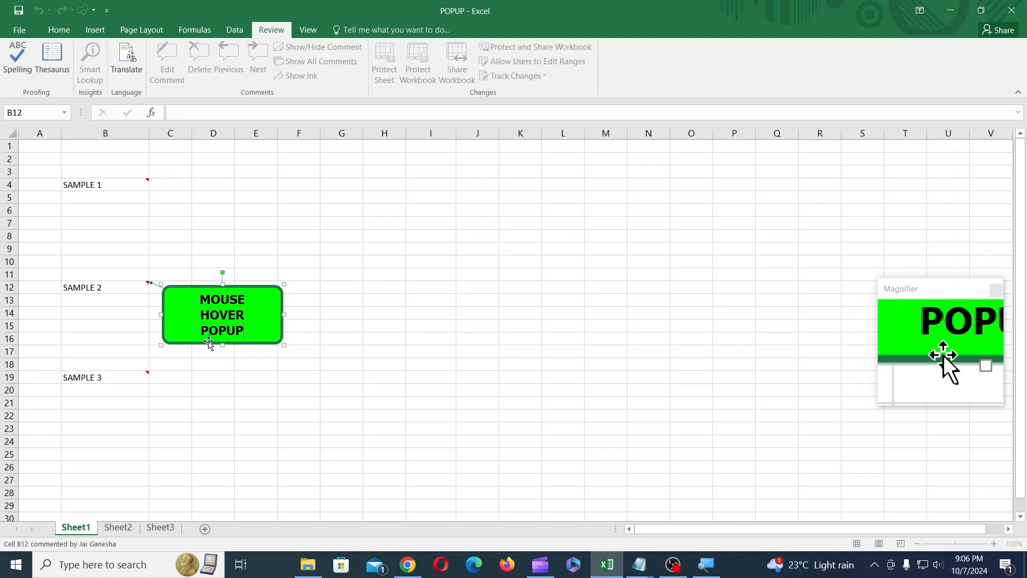
pyautogui.click(283, 296)
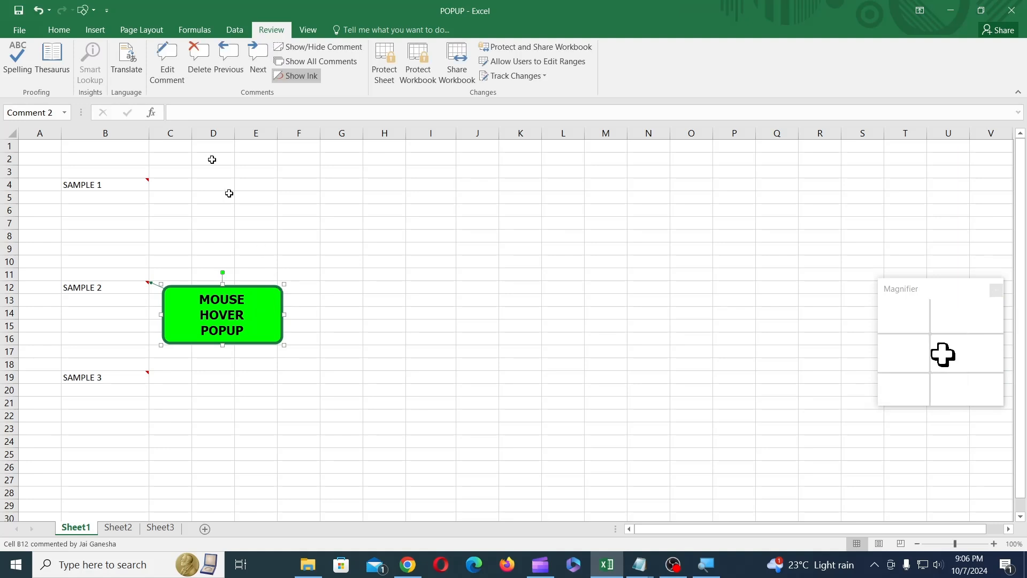
pyautogui.click(93, 10)
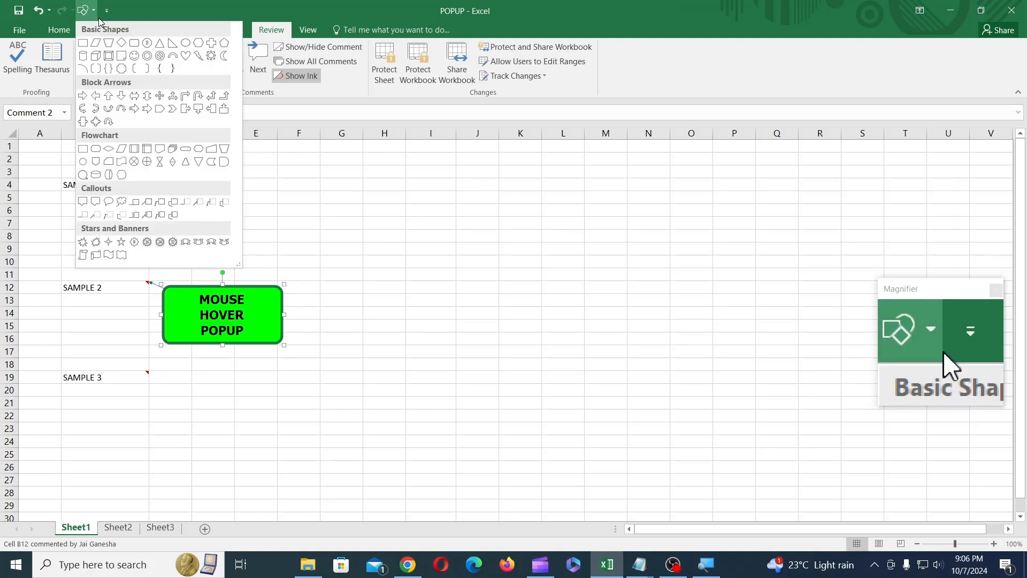
pyautogui.click(121, 55)
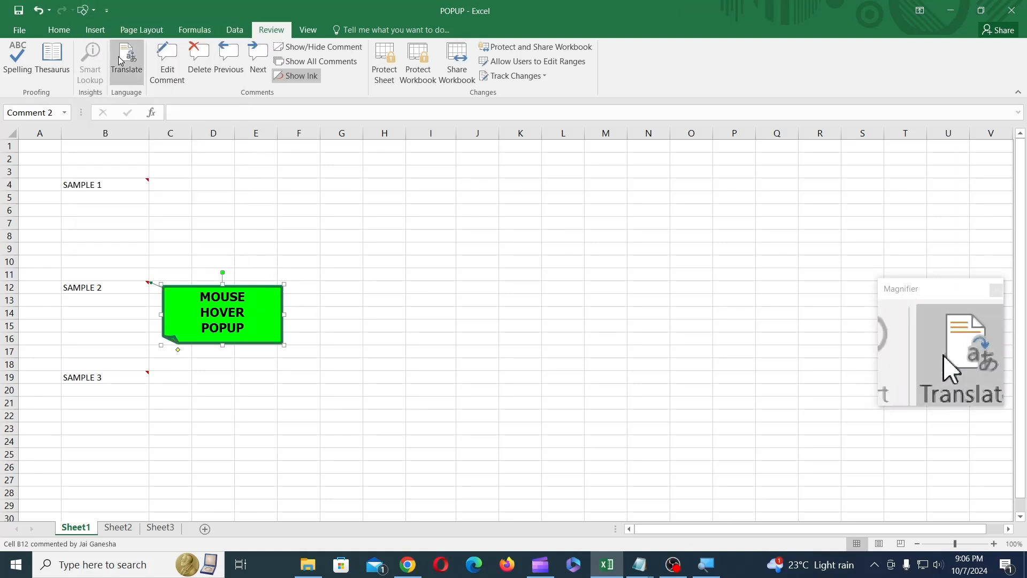
pyautogui.click(94, 11)
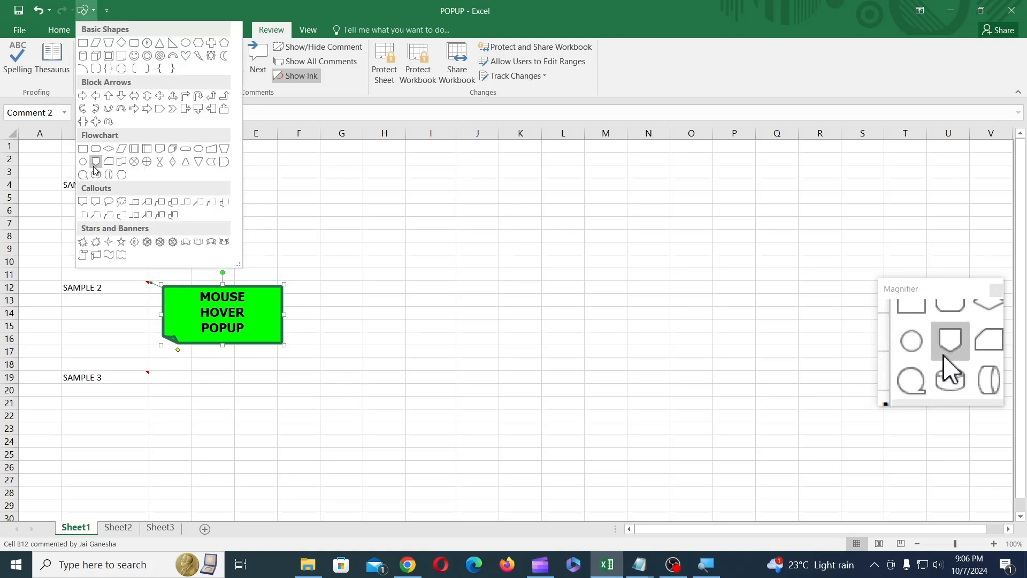
pyautogui.click(85, 176)
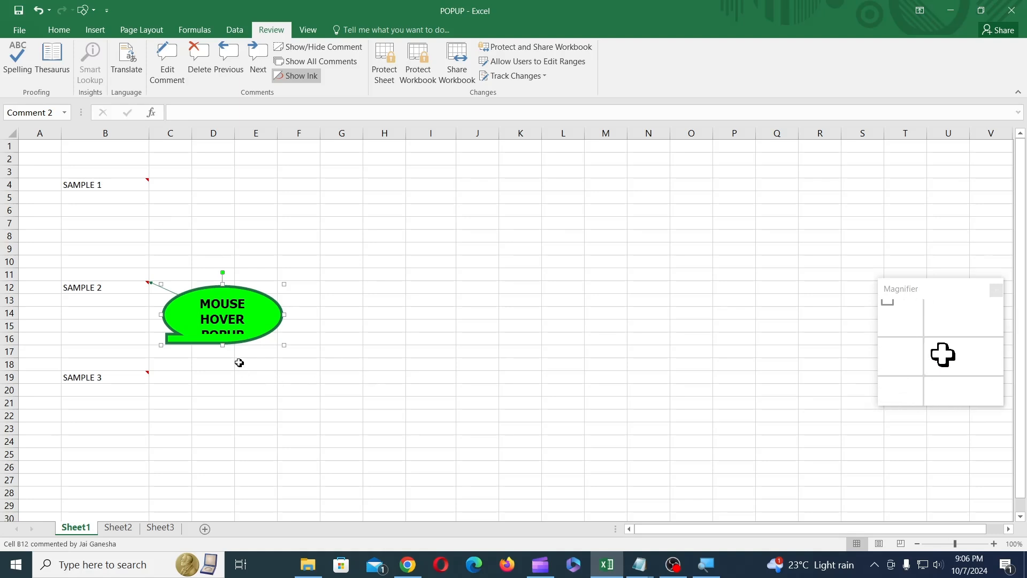
# Make the SAMPLE 2 comment taller to fit its text and move it over about columns H to J, rows 9 to 16.
pyautogui.moveTo(232, 368); pyautogui.dragTo(232, 368)
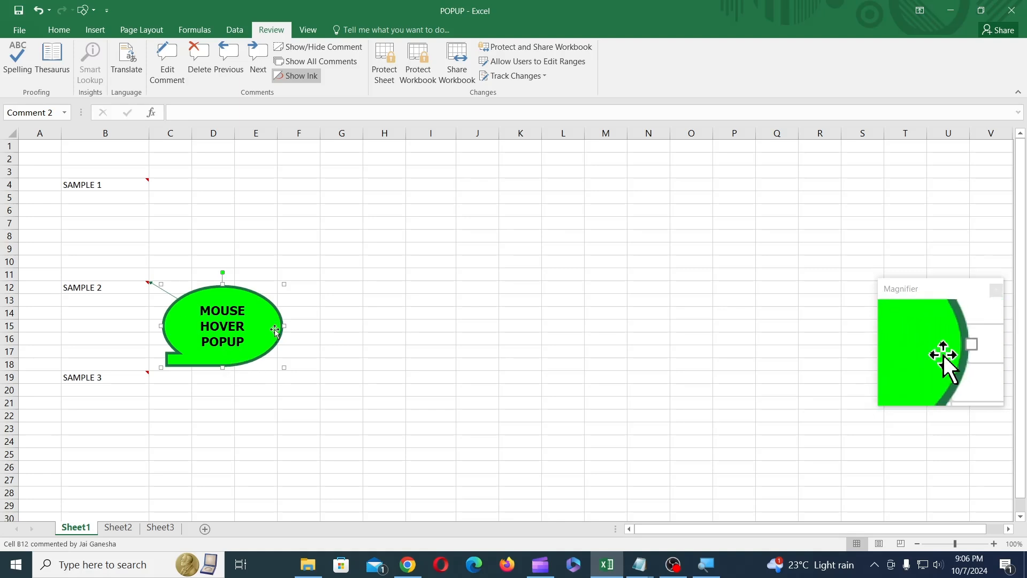
pyautogui.moveTo(278, 336); pyautogui.dragTo(437, 327)
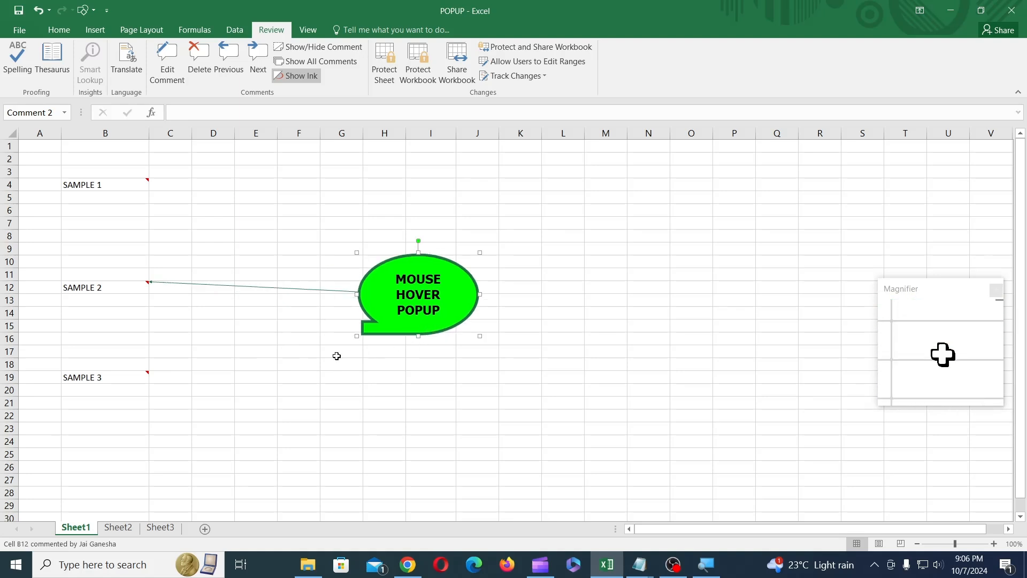
pyautogui.click(89, 323)
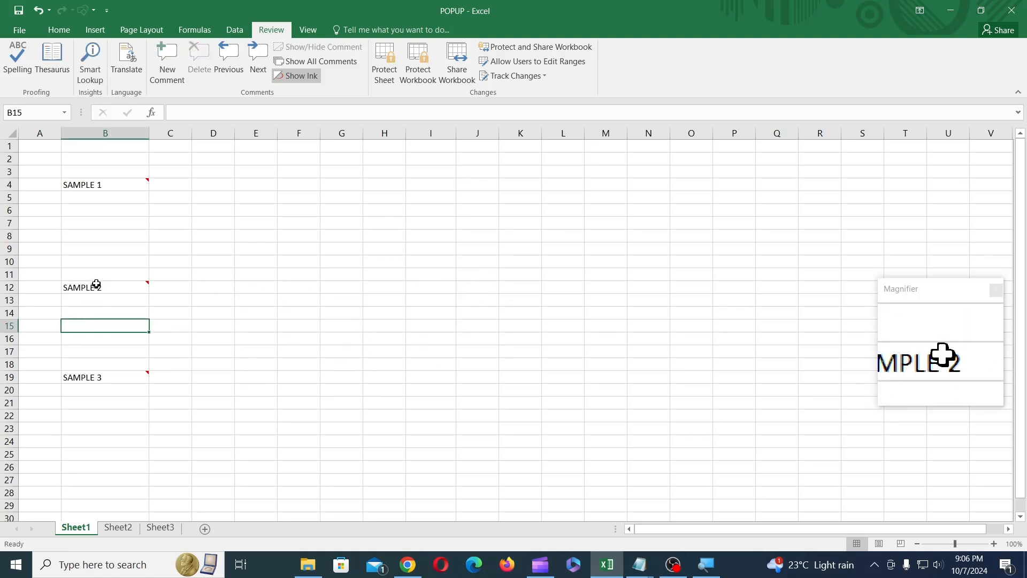
pyautogui.moveTo(97, 285)
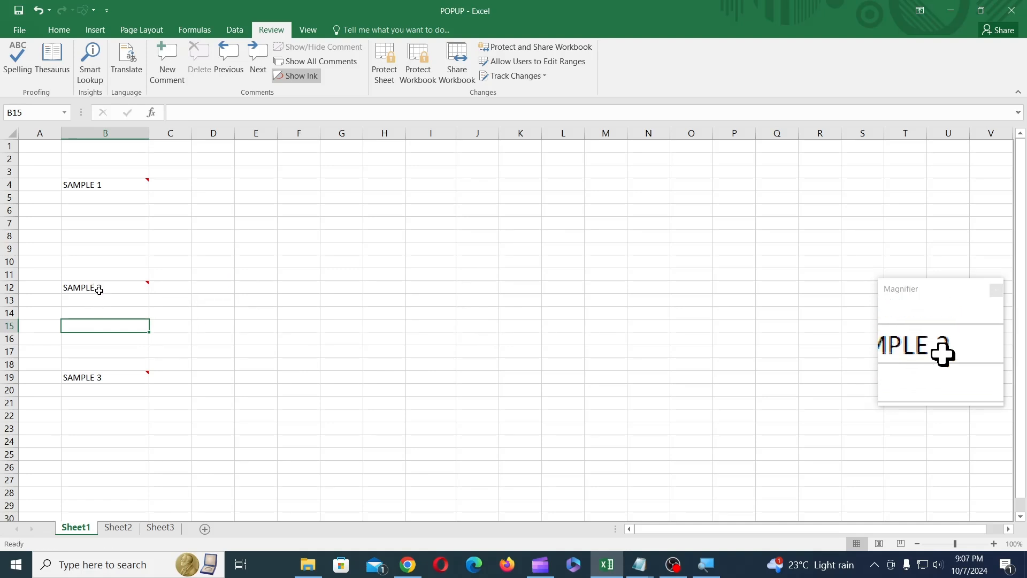